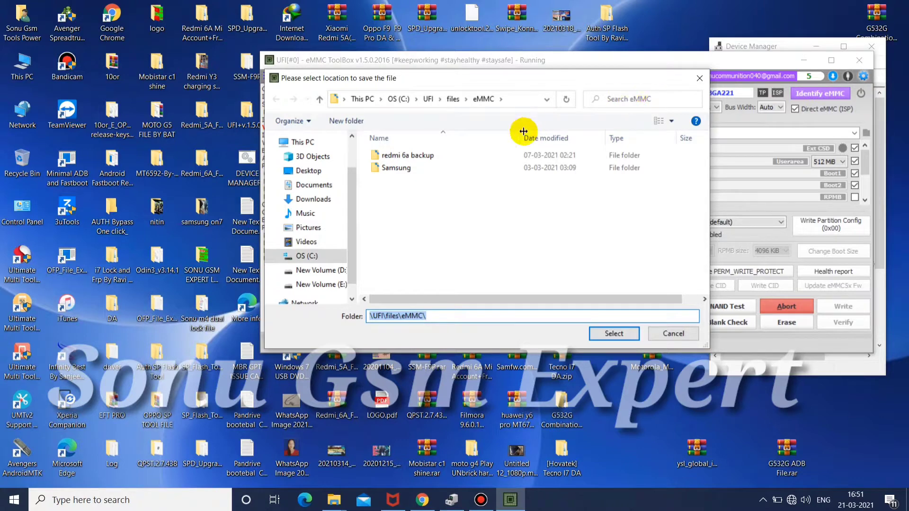
# Create a new folder named y2 inside the eMMC folder for the backup
pyautogui.click(470, 182)
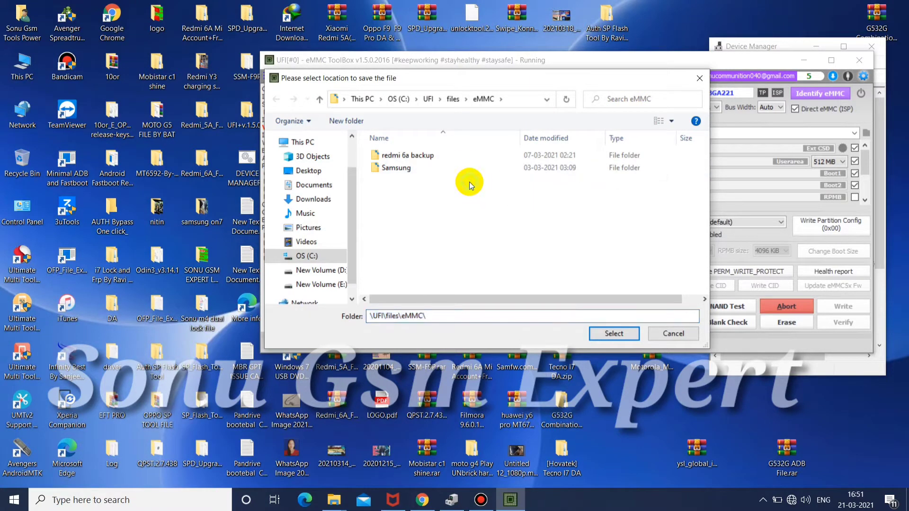
pyautogui.rightClick(505, 178)
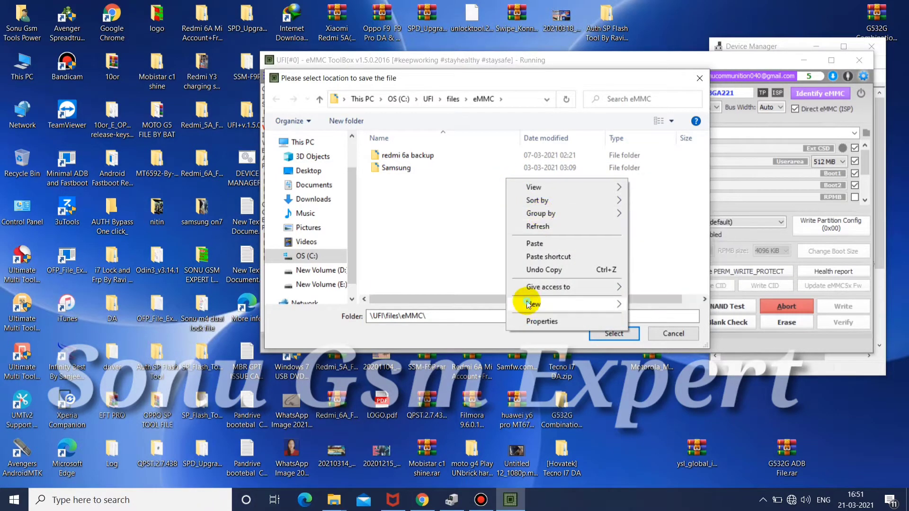
pyautogui.moveTo(528, 304)
pyautogui.click(660, 306)
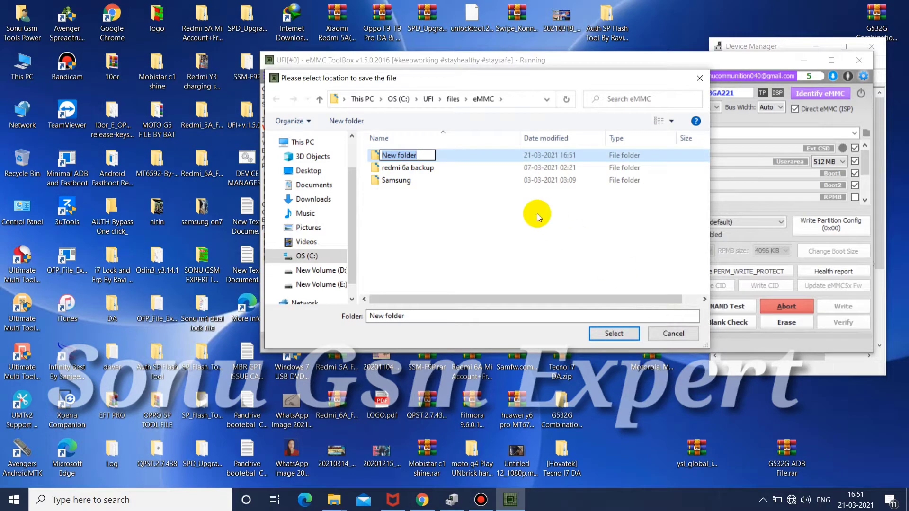
pyautogui.write('y')
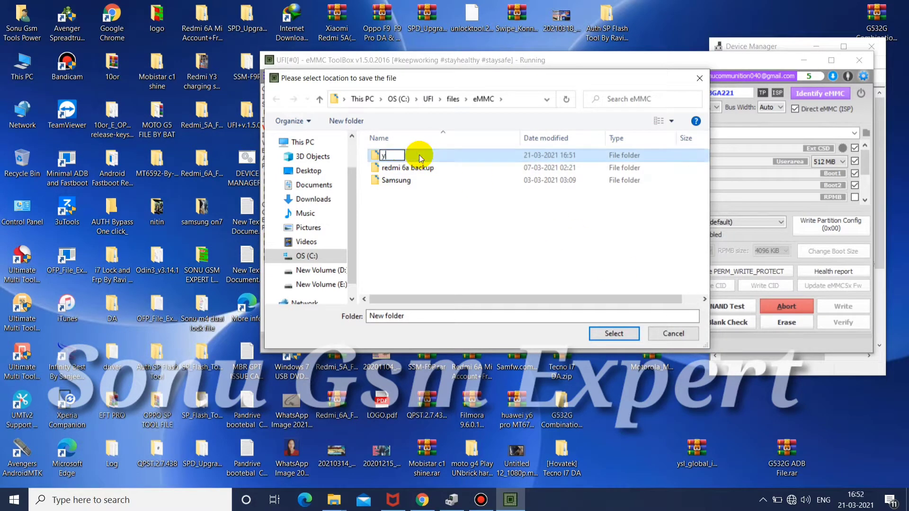
pyautogui.write('2')
pyautogui.click(419, 155)
# Choose the y2 folder as the save location for the user area backup and agree to resume the existing backup
pyautogui.doubleClick(419, 155)
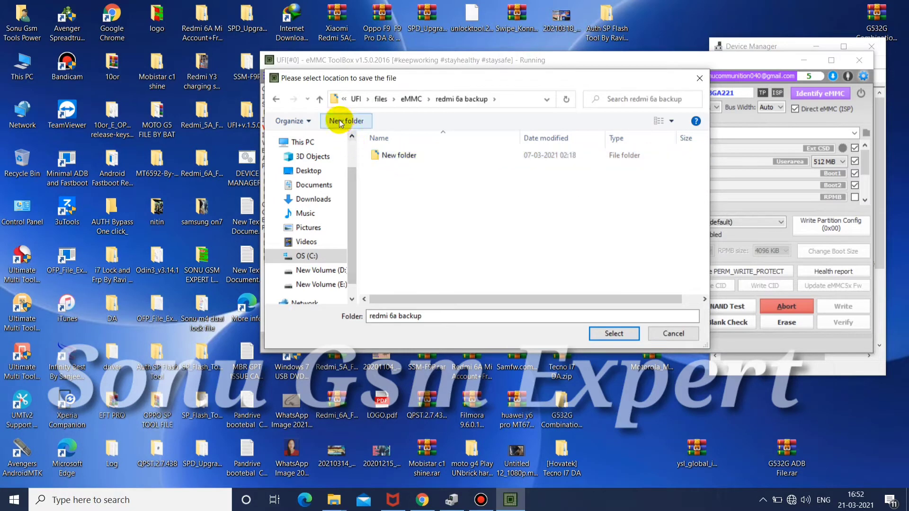
pyautogui.click(274, 97)
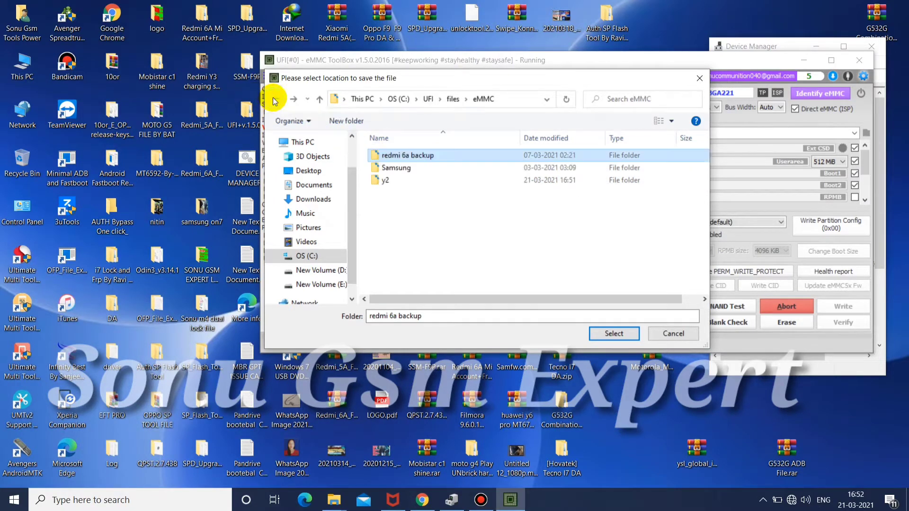
pyautogui.doubleClick(383, 180)
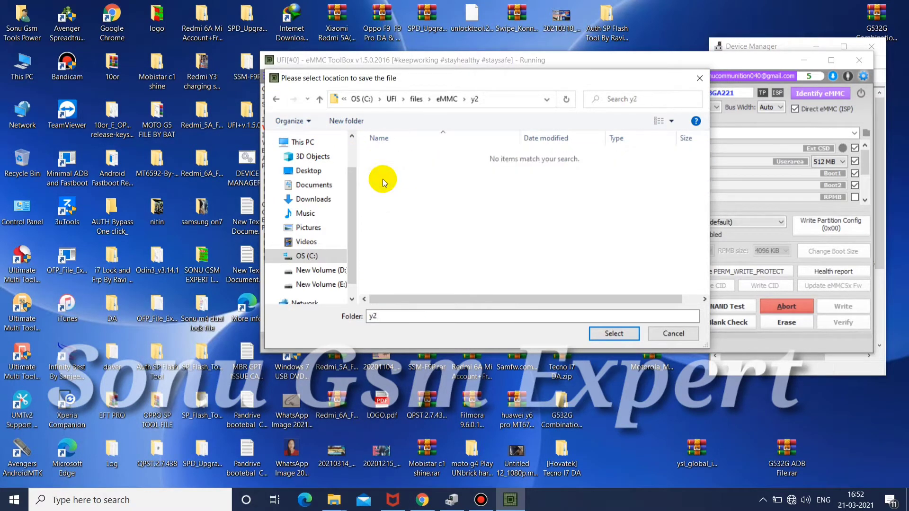
pyautogui.click(612, 333)
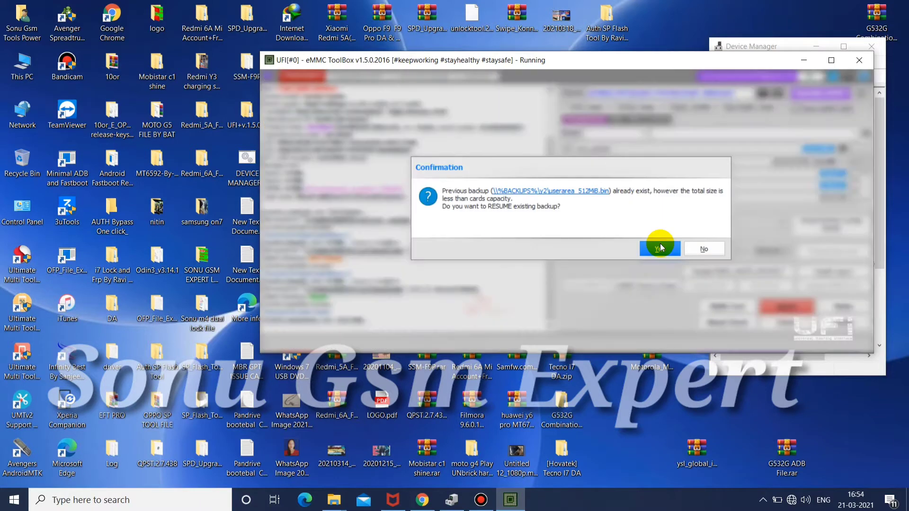
pyautogui.click(660, 244)
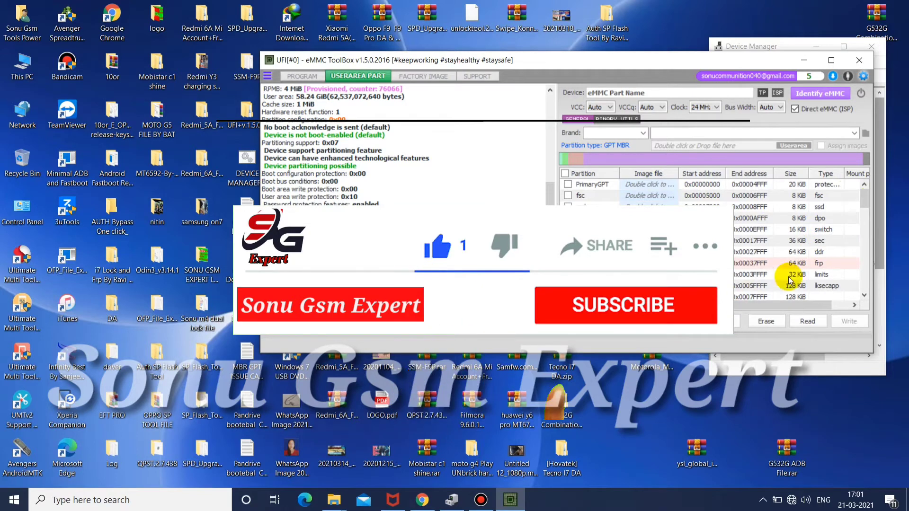
# Mark the fsg, modemst1 and modemst2 partitions in the user area partition list
pyautogui.click(862, 237)
pyautogui.click(862, 234)
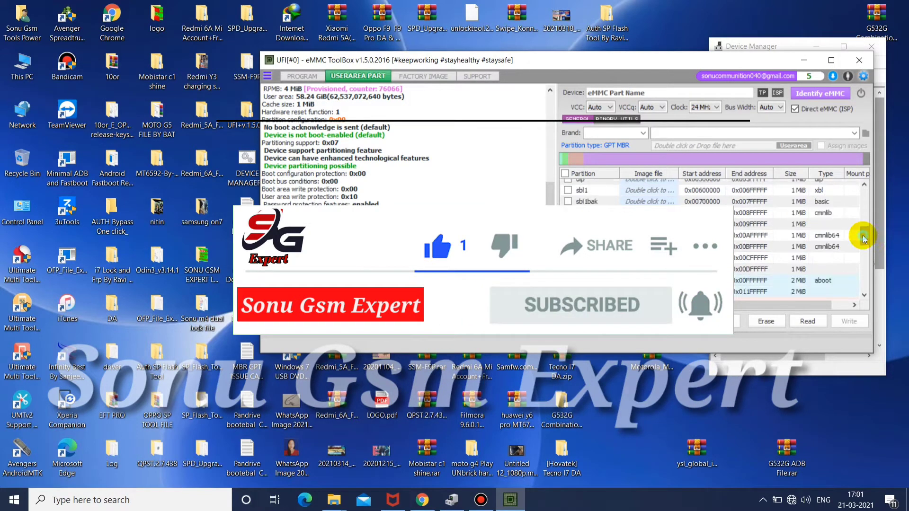
pyautogui.click(862, 248)
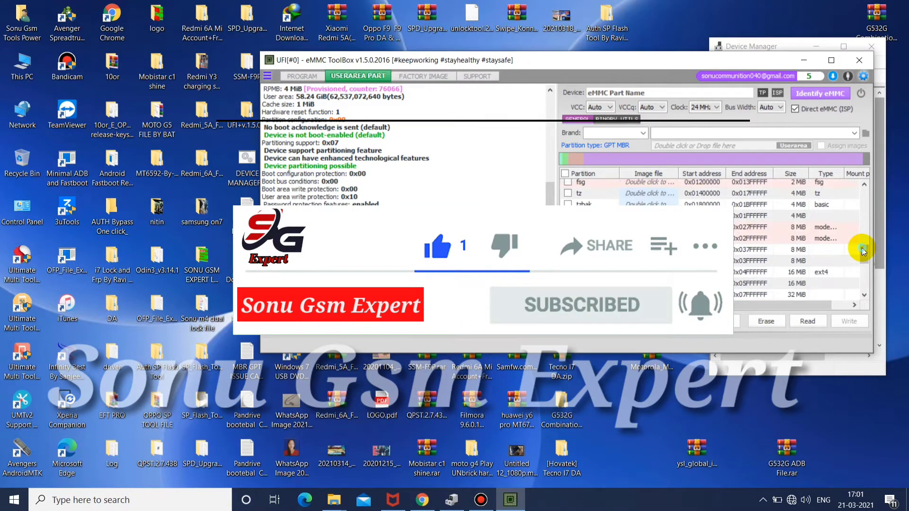
pyautogui.click(567, 182)
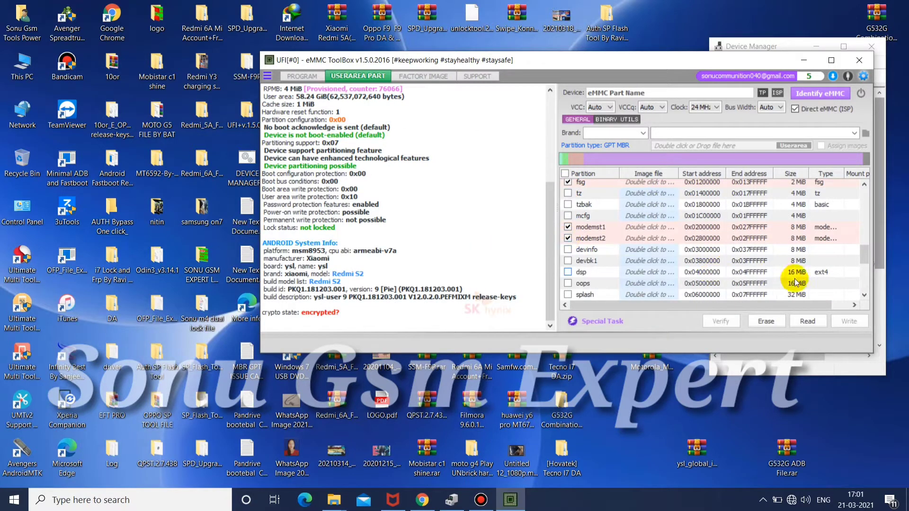
# Mark the persist, persistbak and modem partitions as well
pyautogui.click(862, 274)
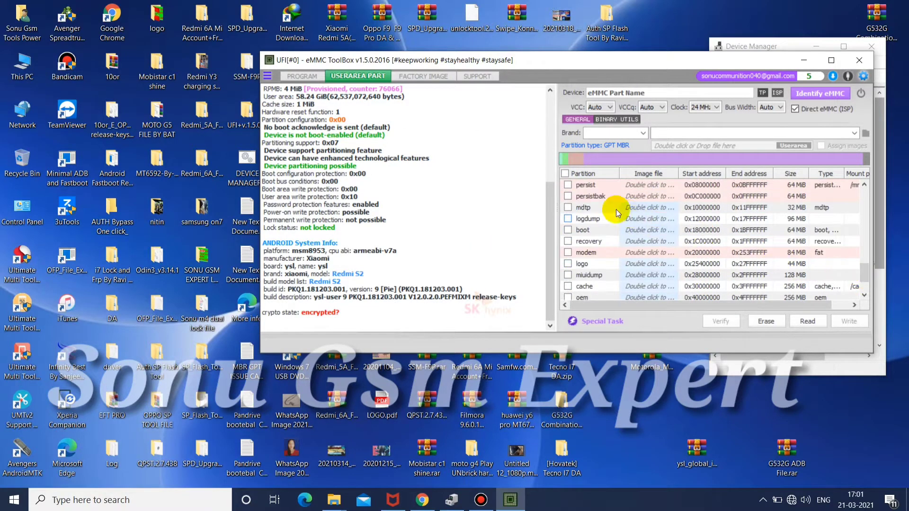
pyautogui.click(567, 184)
pyautogui.click(568, 196)
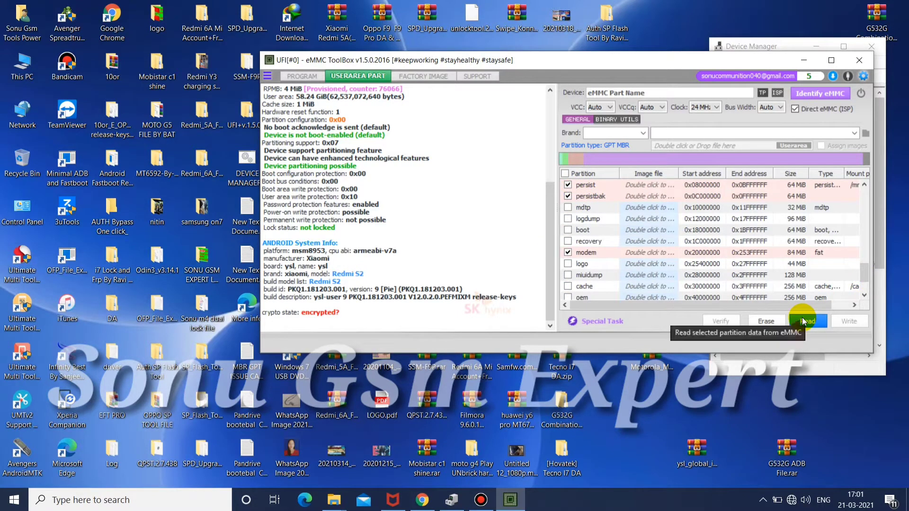
# Look back through the earlier, smaller partitions in the user area partition list
pyautogui.scroll(5, 864, 242)
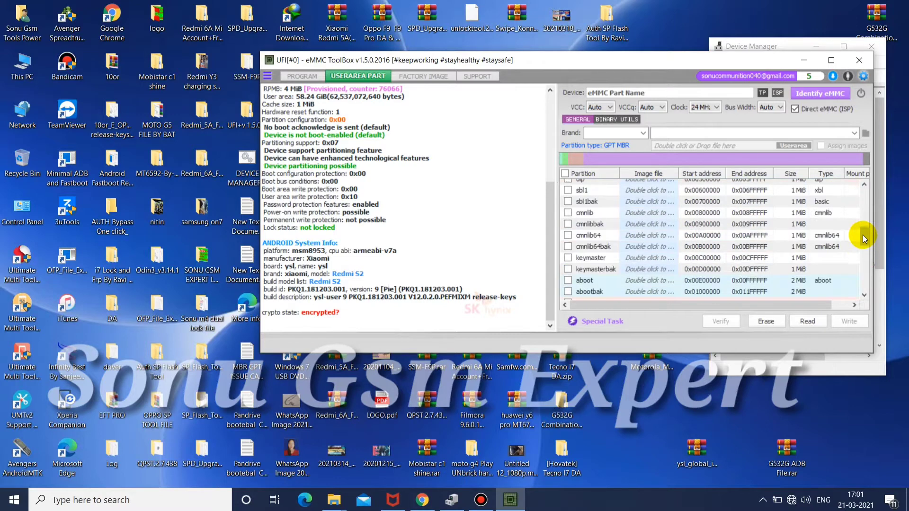
pyautogui.scroll(6, 864, 229)
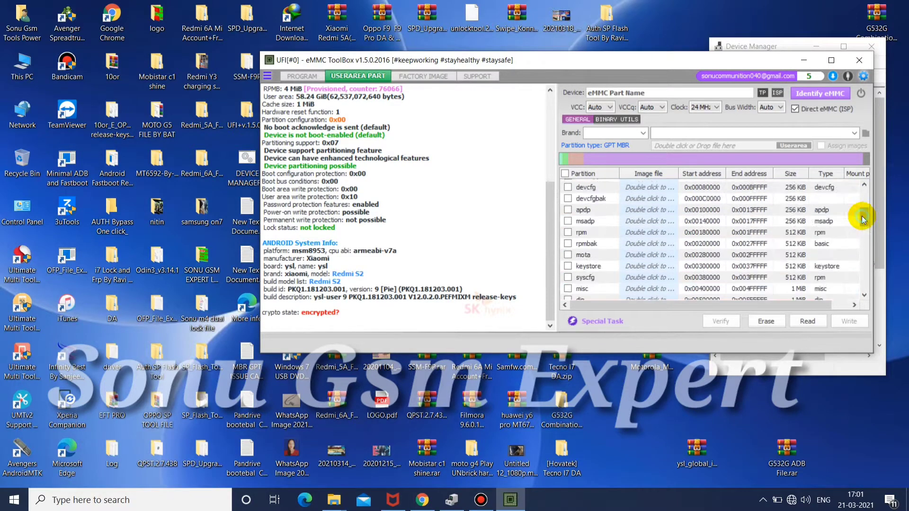
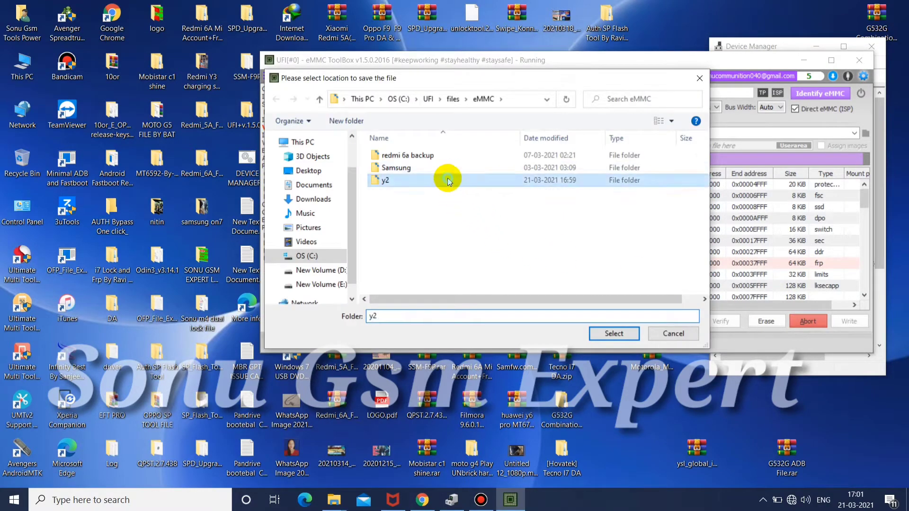
# Choose the y2 folder as the save location for the marked partitions and agree to resume the existing persistbak.img backup
pyautogui.doubleClick(448, 178)
pyautogui.click(610, 333)
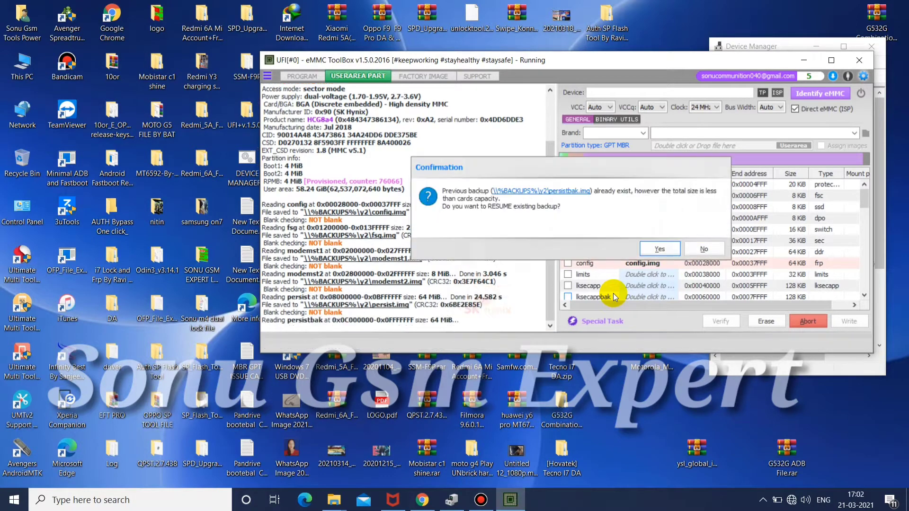
pyautogui.click(649, 246)
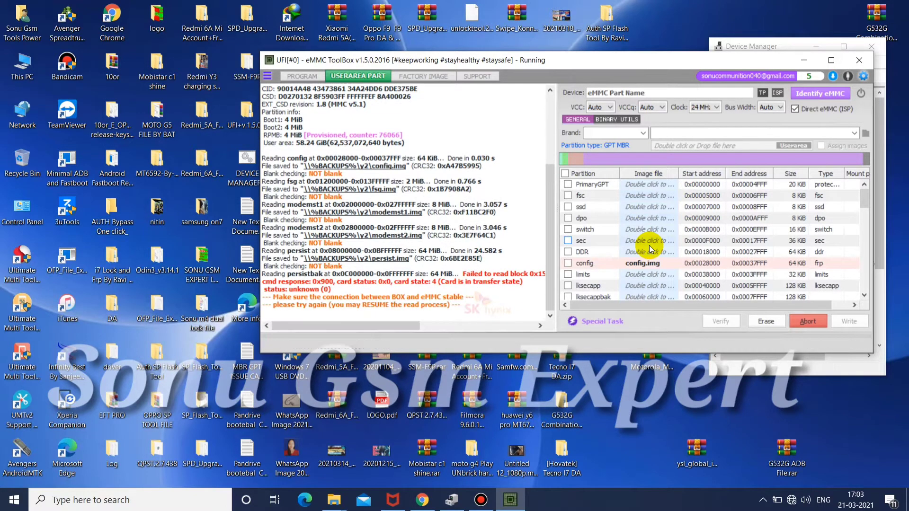
# Mark only the persistbak partition in the user area list and read it into the y2 folder
pyautogui.scroll(-5, 675, 251)
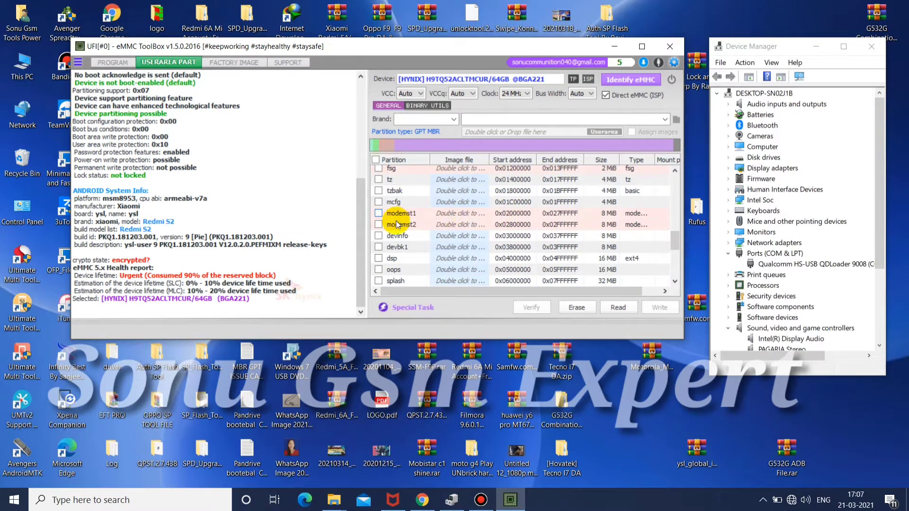
pyautogui.scroll(-4, 674, 266)
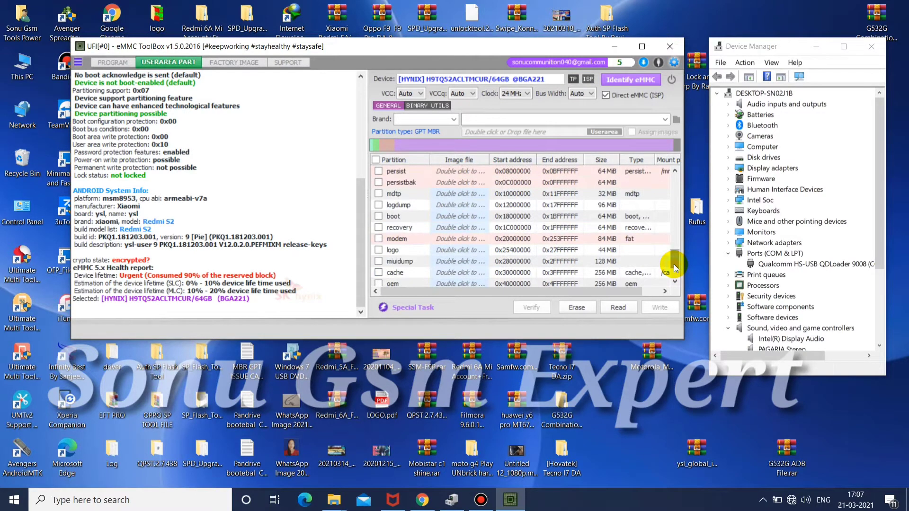
pyautogui.scroll(-3, 676, 274)
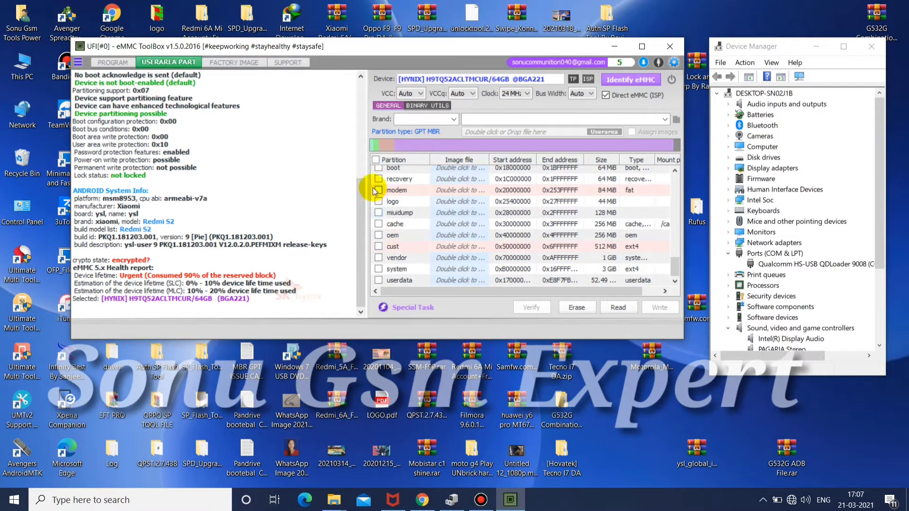
pyautogui.scroll(4, 670, 243)
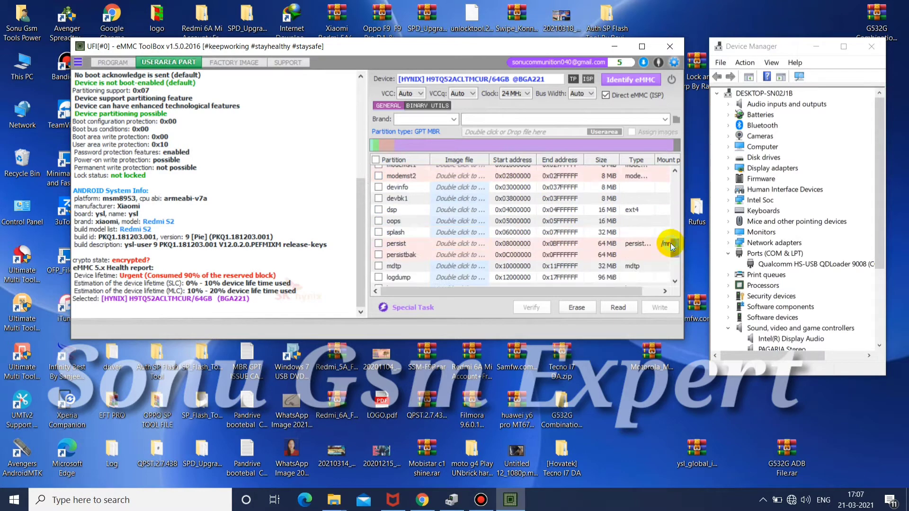
pyautogui.click(380, 254)
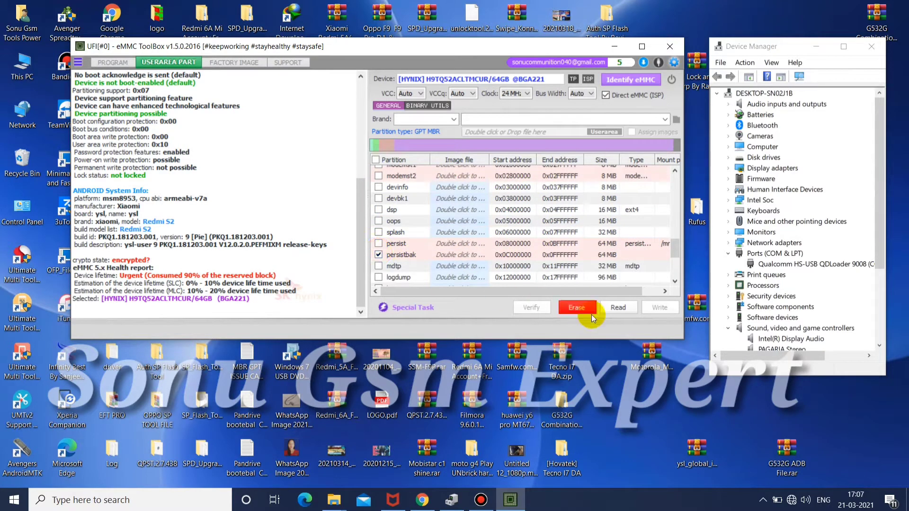
pyautogui.click(622, 306)
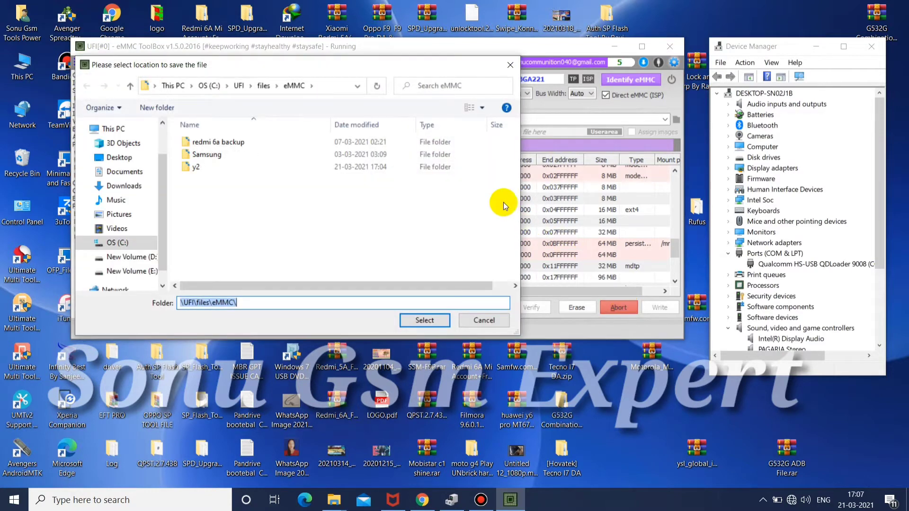
pyautogui.doubleClick(377, 167)
pyautogui.click(417, 320)
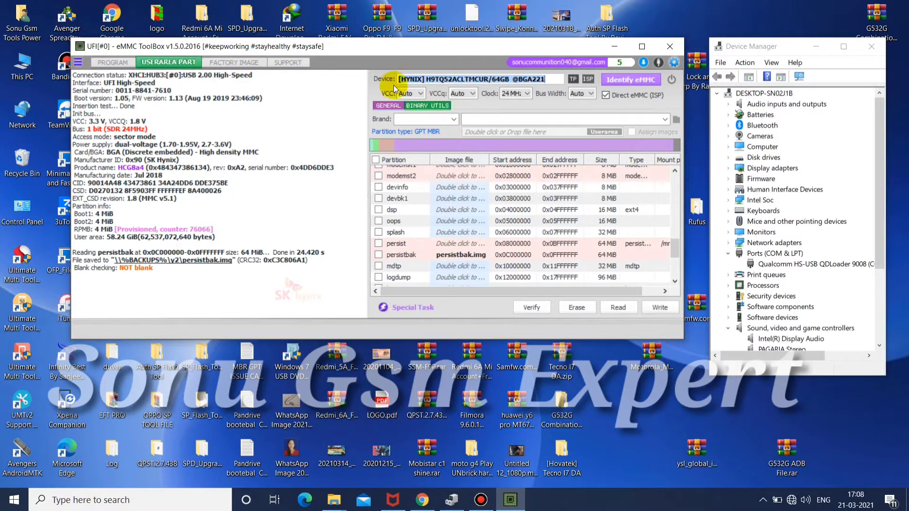
# Identify the eMMC again, then run the eMMC Factory Erase and a full erase of its boot and user areas
pyautogui.click(617, 78)
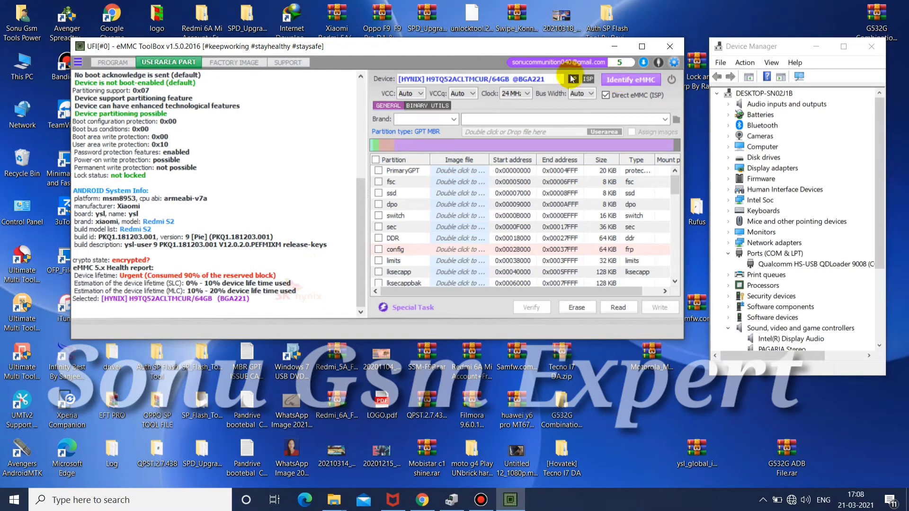
pyautogui.click(108, 62)
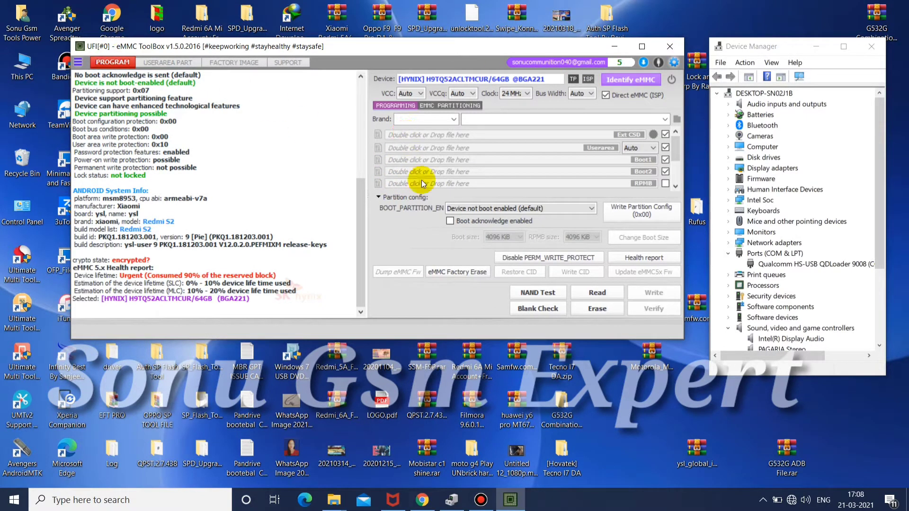
pyautogui.click(448, 270)
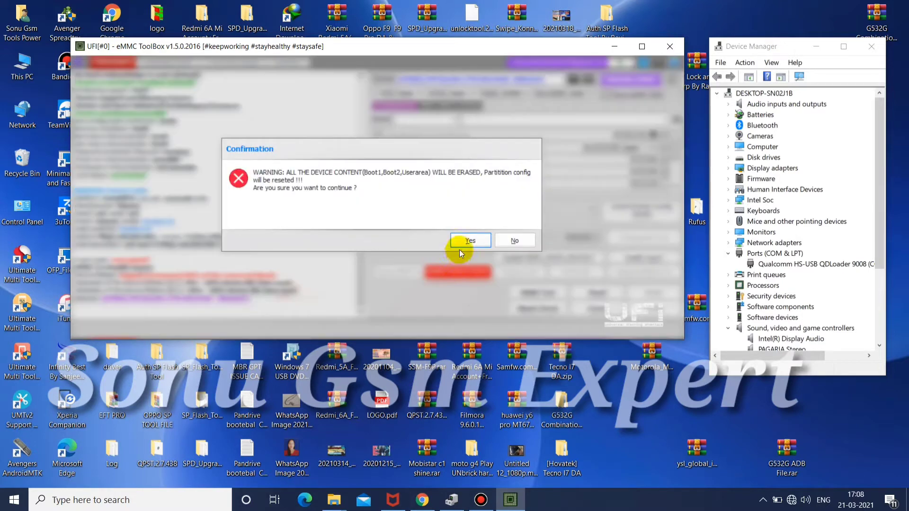
pyautogui.click(464, 236)
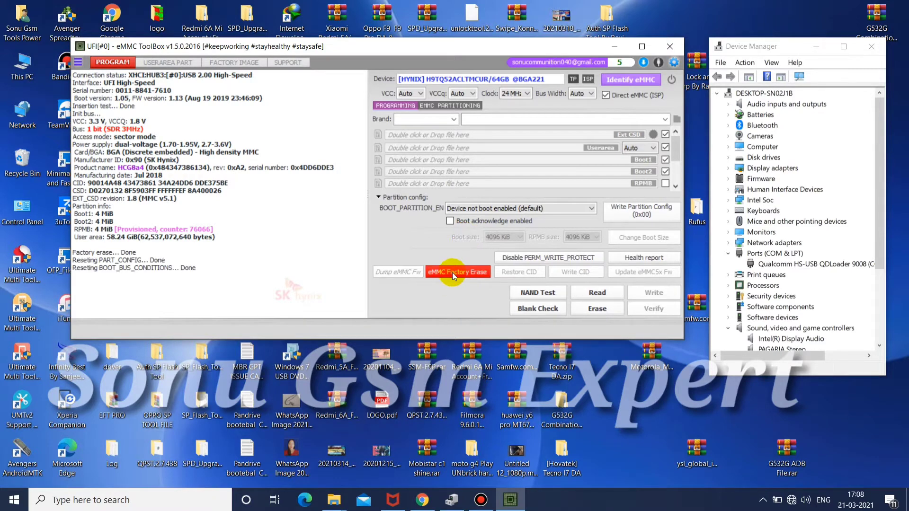
pyautogui.click(599, 309)
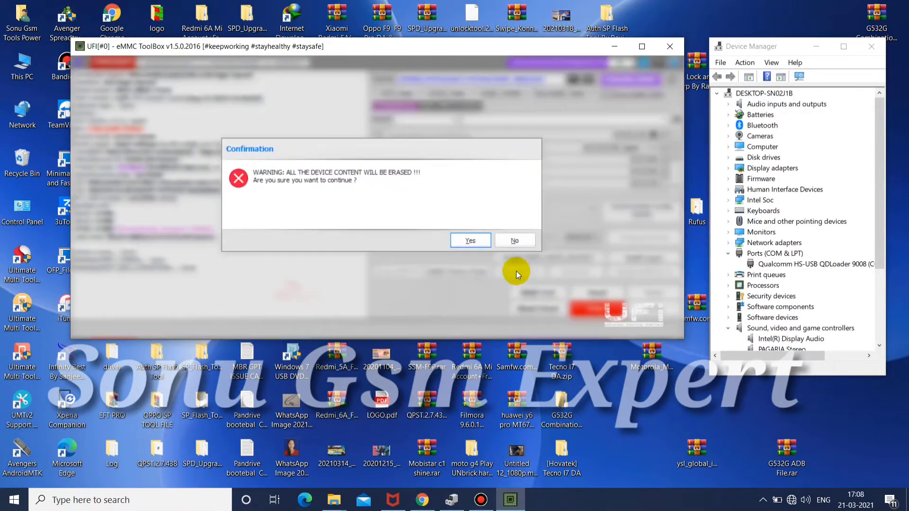
pyautogui.click(470, 236)
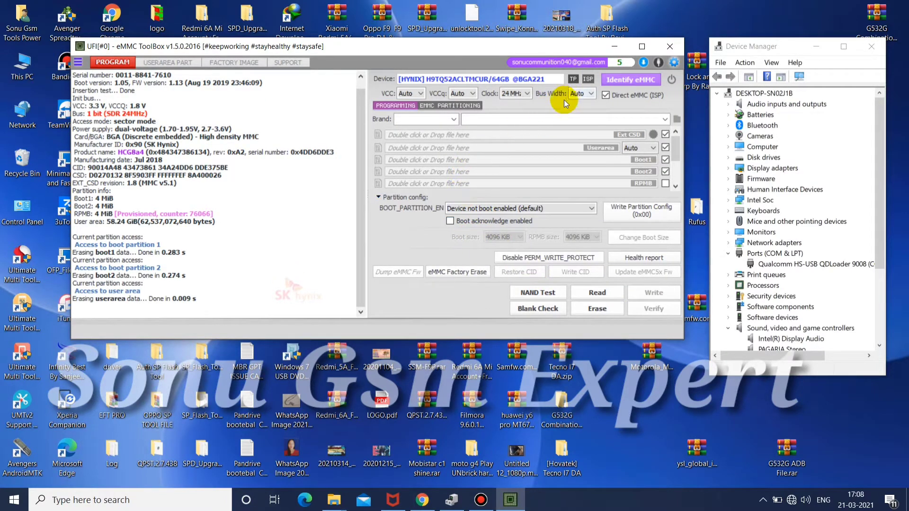
# Write the eMMC partition settings with write reliability enabled for USER AREA and GP1 to GP4, then identify the eMMC again
pyautogui.click(431, 106)
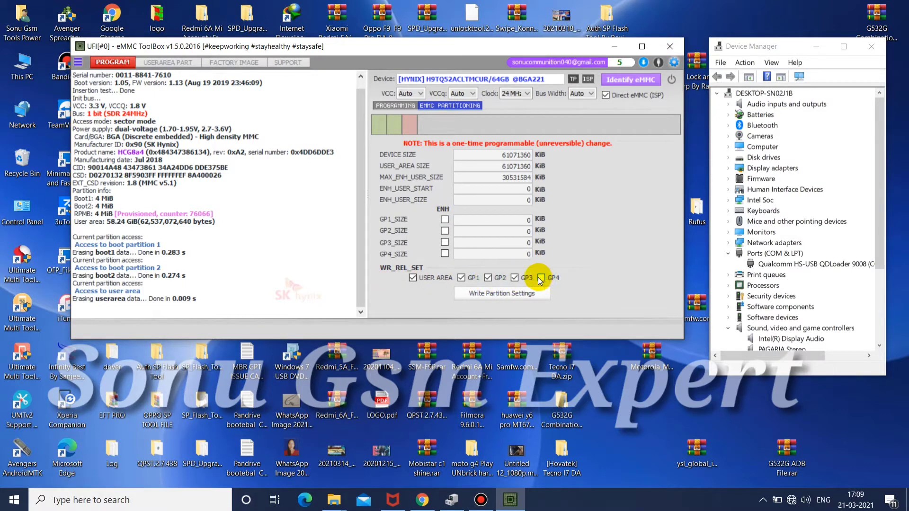
pyautogui.click(516, 294)
pyautogui.click(468, 240)
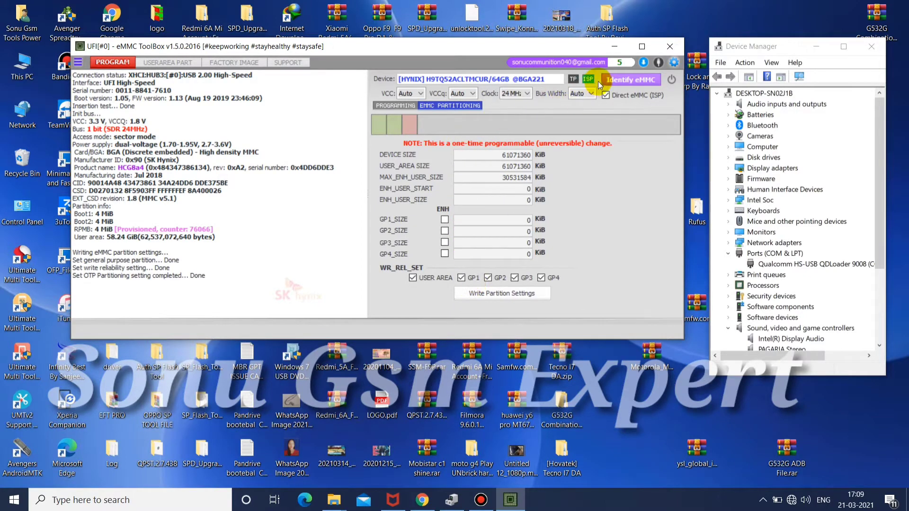
pyautogui.click(610, 80)
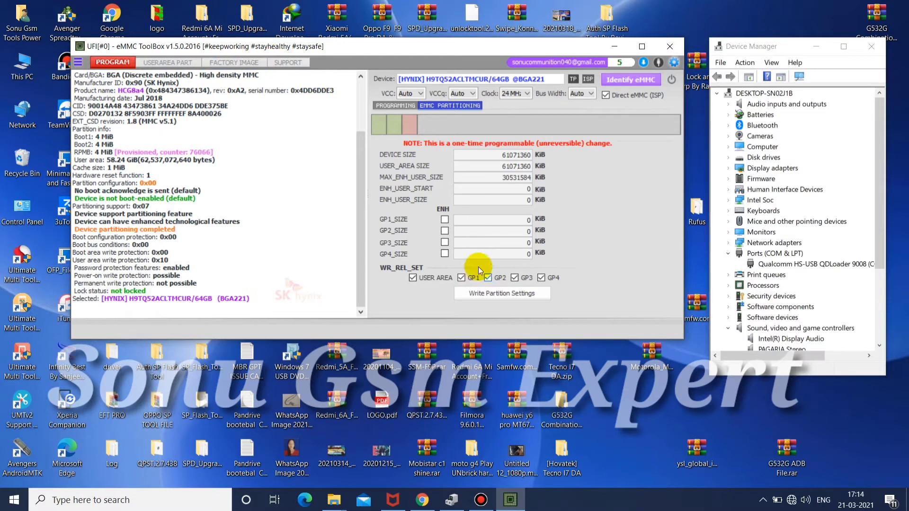
# Choose y2 as the brand in the programming settings and load ext_csd.bin from the y2 folder as the Ext CSD file
pyautogui.click(407, 106)
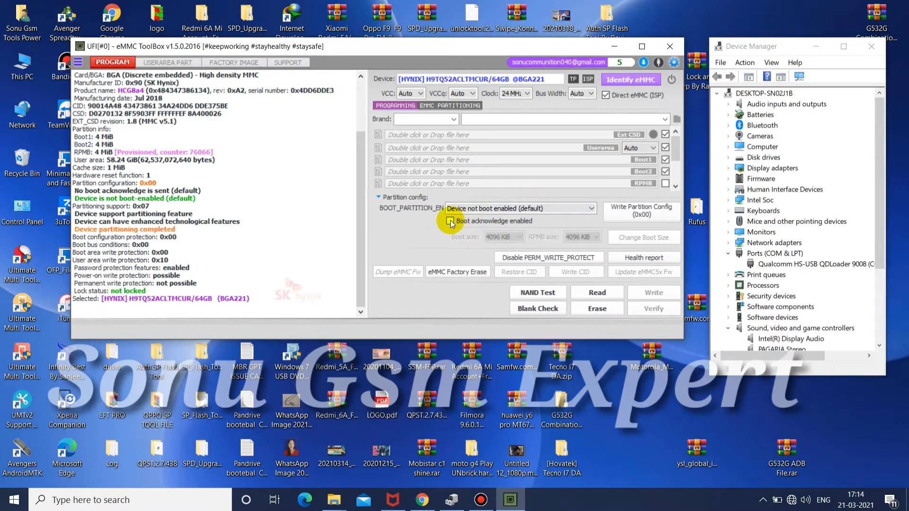
pyautogui.click(456, 118)
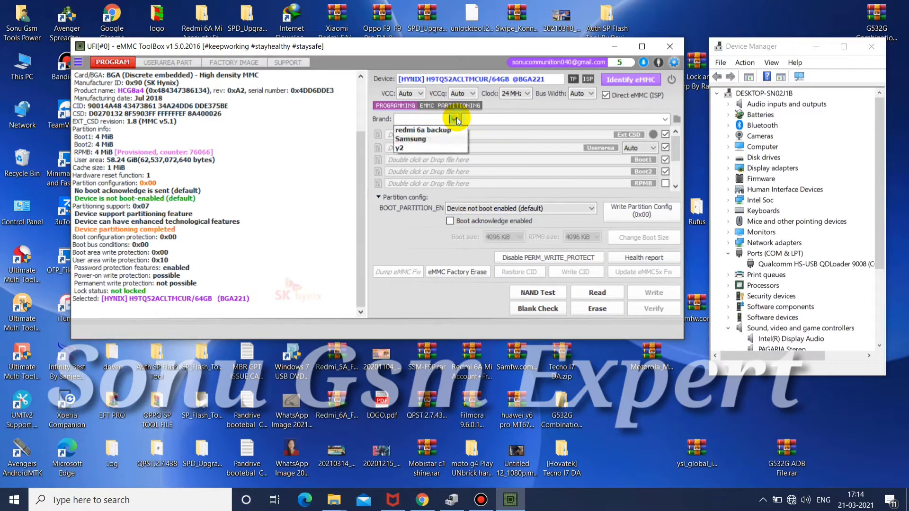
pyautogui.click(426, 148)
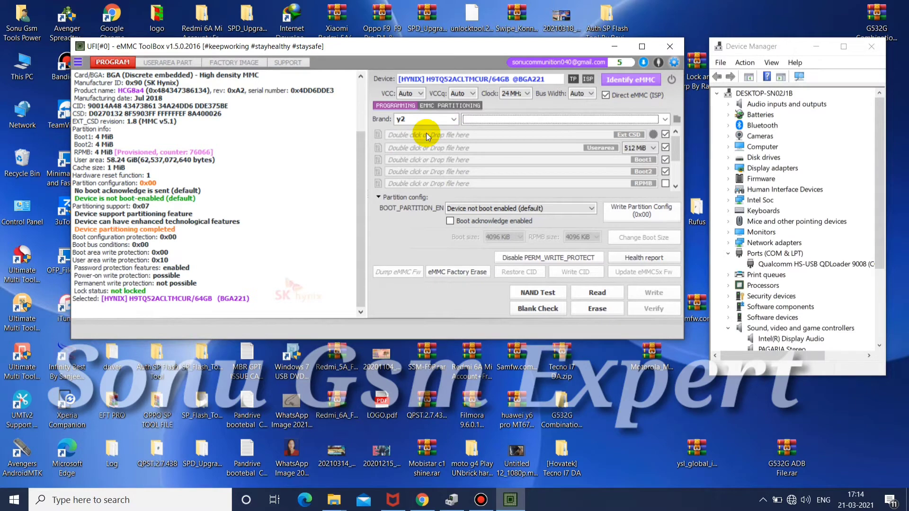
pyautogui.doubleClick(426, 134)
pyautogui.doubleClick(218, 167)
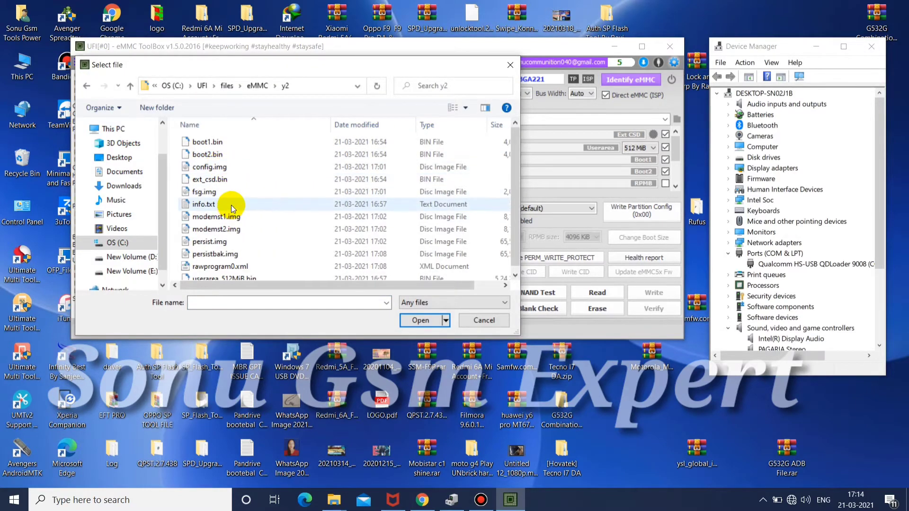
pyautogui.doubleClick(230, 180)
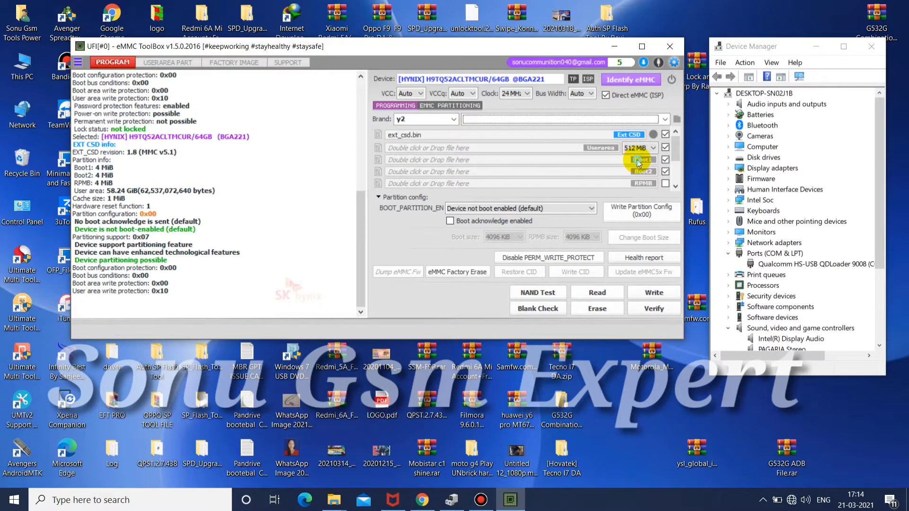
# Load boot1.bin and boot2.bin from the y2 folder for Boot1 and Boot2, and write them with the Ext CSD to the eMMC
pyautogui.doubleClick(637, 160)
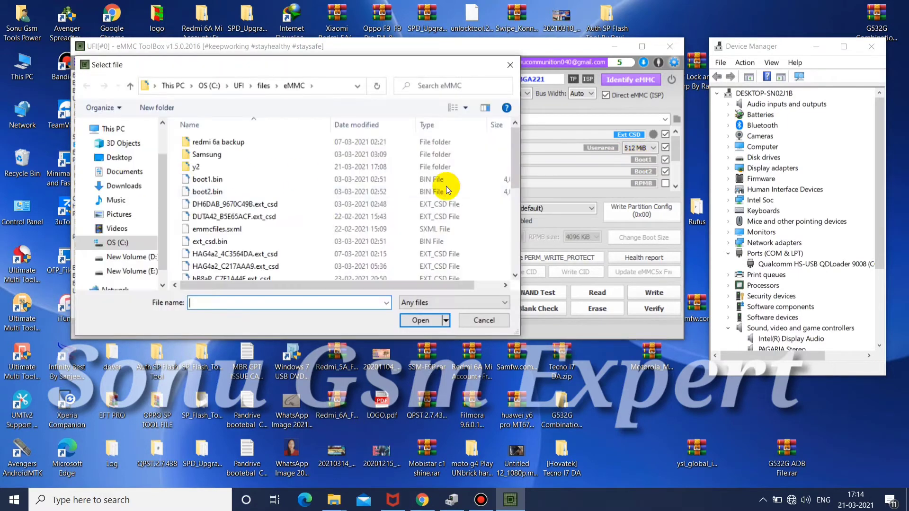
pyautogui.doubleClick(205, 168)
pyautogui.doubleClick(215, 142)
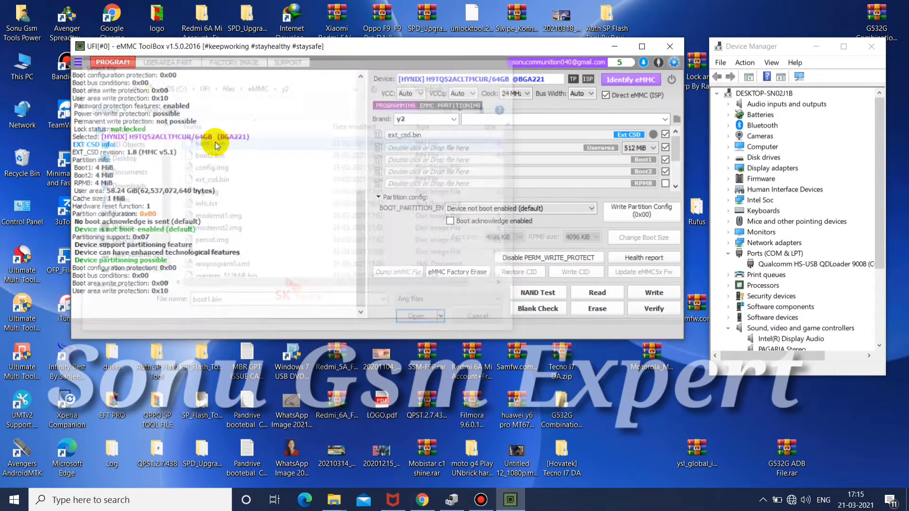
pyautogui.doubleClick(484, 173)
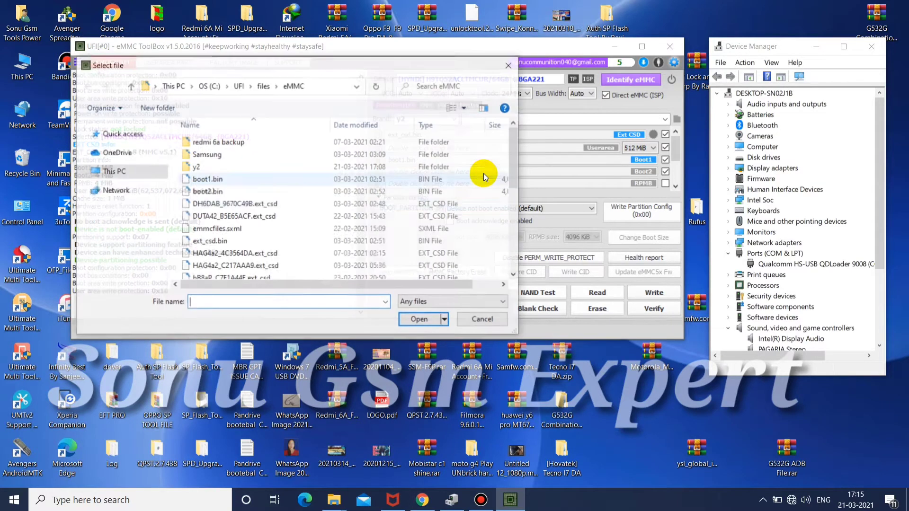
pyautogui.doubleClick(313, 167)
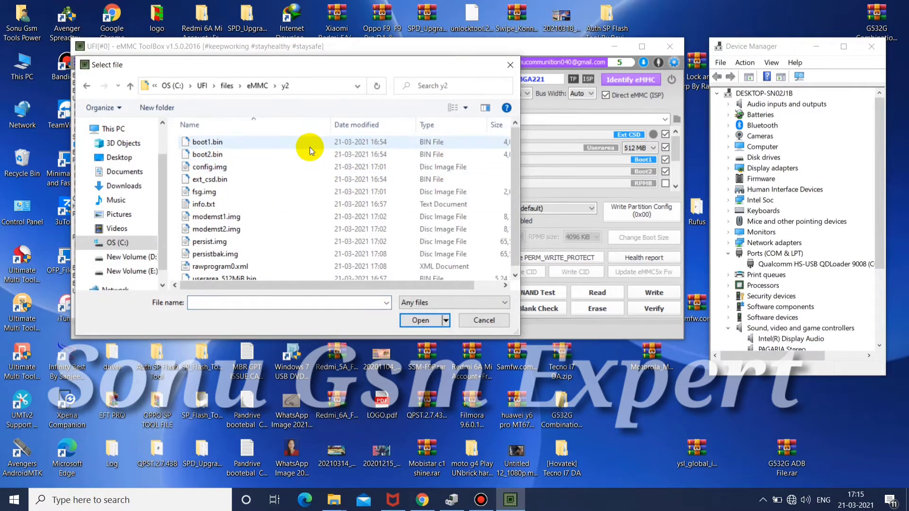
pyautogui.doubleClick(311, 155)
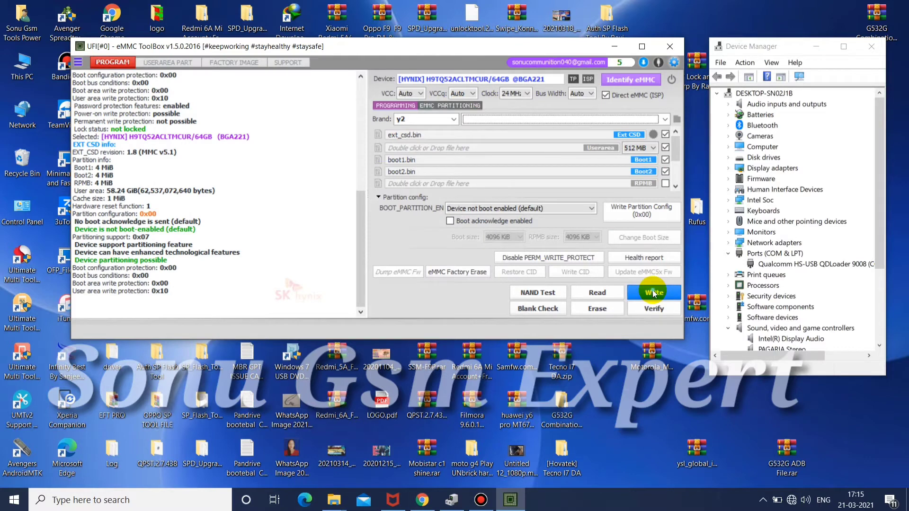
pyautogui.click(653, 293)
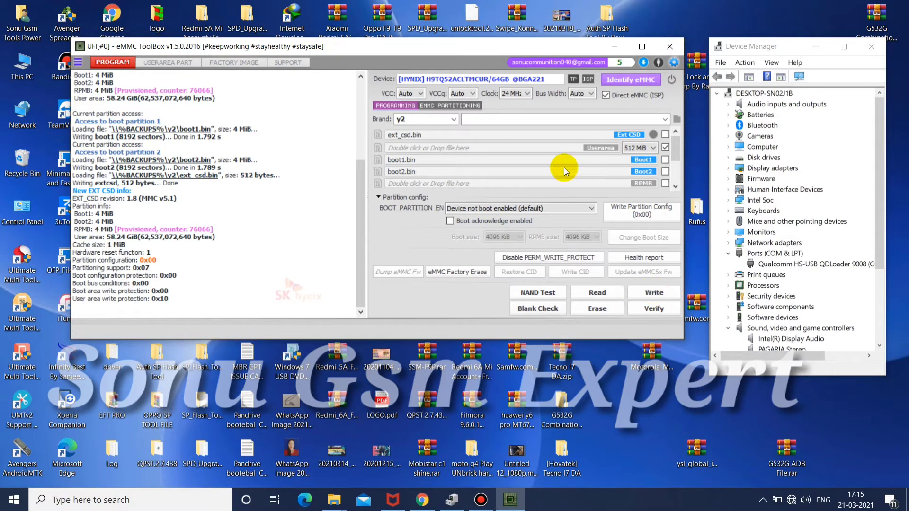
# Try to write userarea_512MiB.bin from the y2 folder to the eMMC's user area
pyautogui.doubleClick(567, 150)
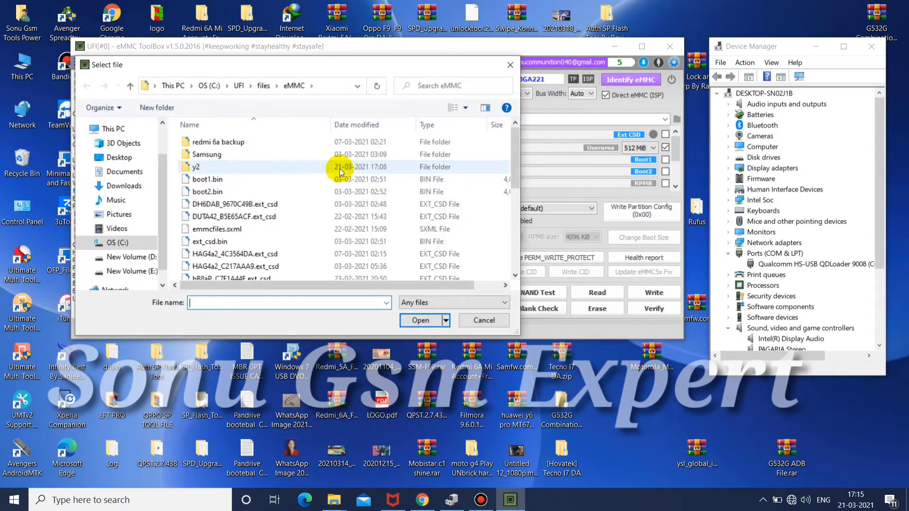
pyautogui.click(363, 217)
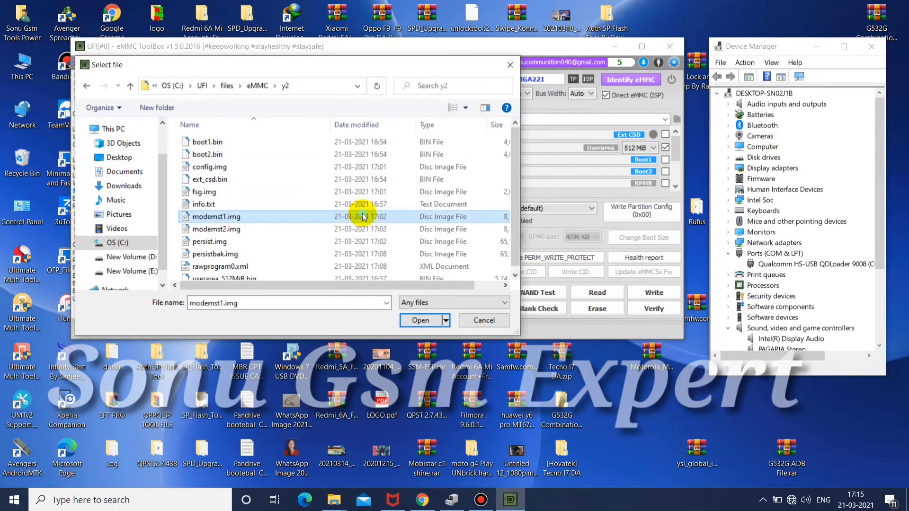
pyautogui.click(349, 275)
pyautogui.doubleClick(360, 274)
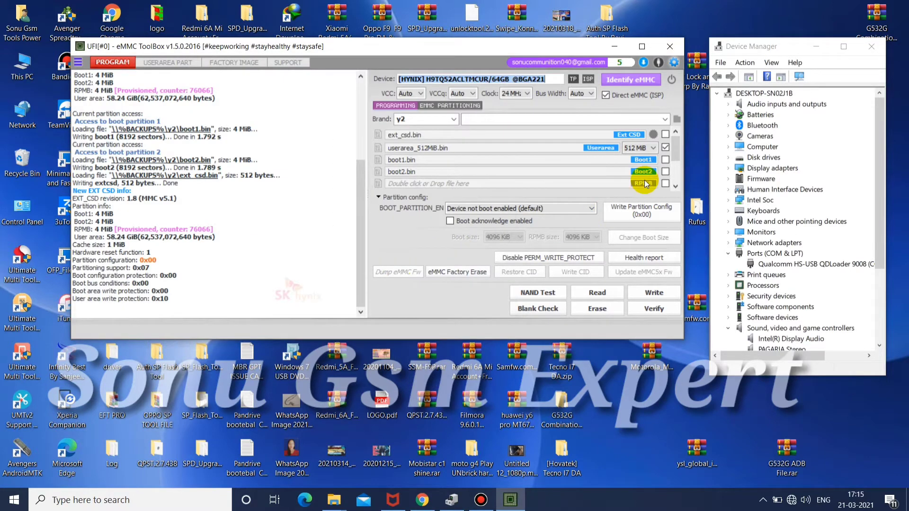
pyautogui.click(655, 288)
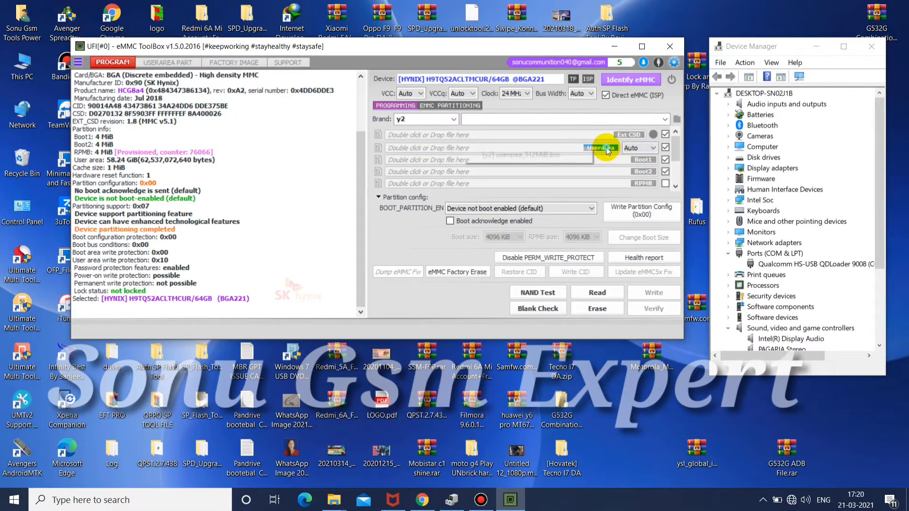
# Identify the eMMC again, reload userarea_512MiB.bin as the Userarea file with its size on Auto, and start writing it
pyautogui.doubleClick(606, 147)
pyautogui.press('Escape')
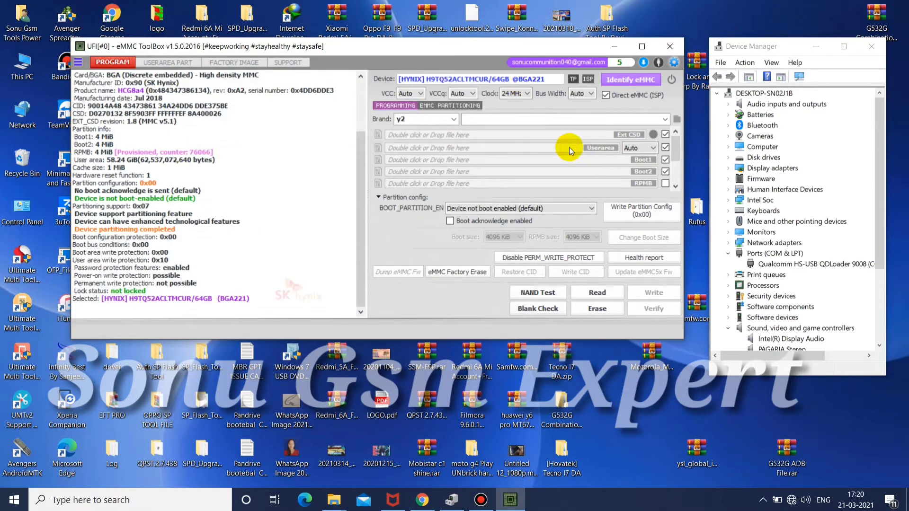
pyautogui.click(569, 151)
pyautogui.click(556, 153)
pyautogui.click(654, 293)
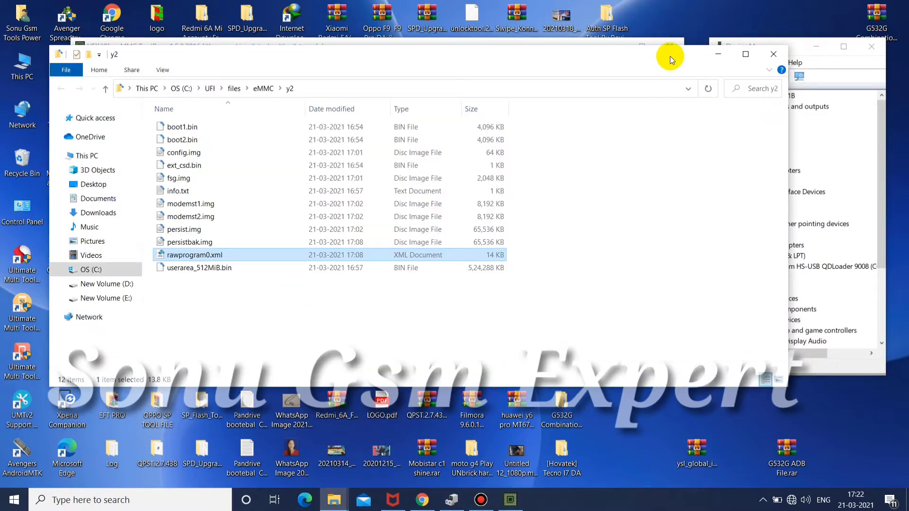
# Set up a Qualcomm factory image write and load rawprogram0.xml from the y2 folder as its partition list
pyautogui.moveTo(669, 56); pyautogui.dragTo(715, 240)
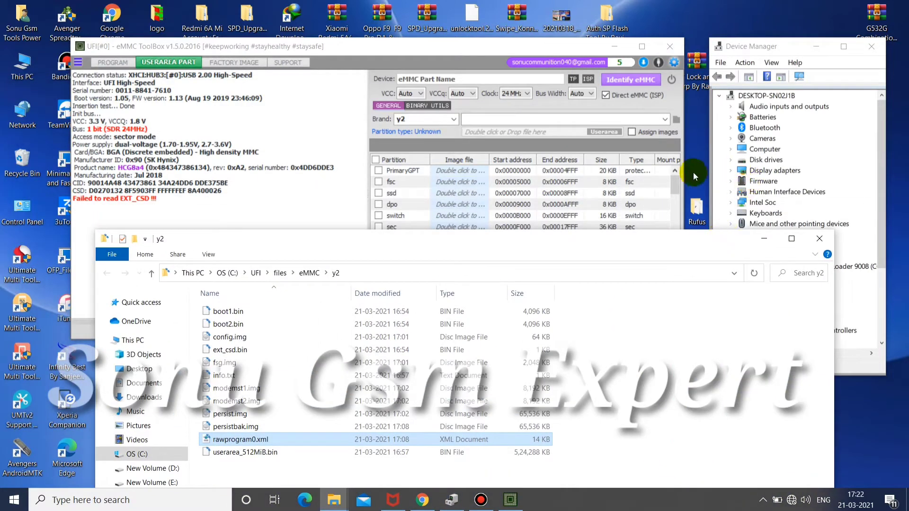
pyautogui.click(242, 67)
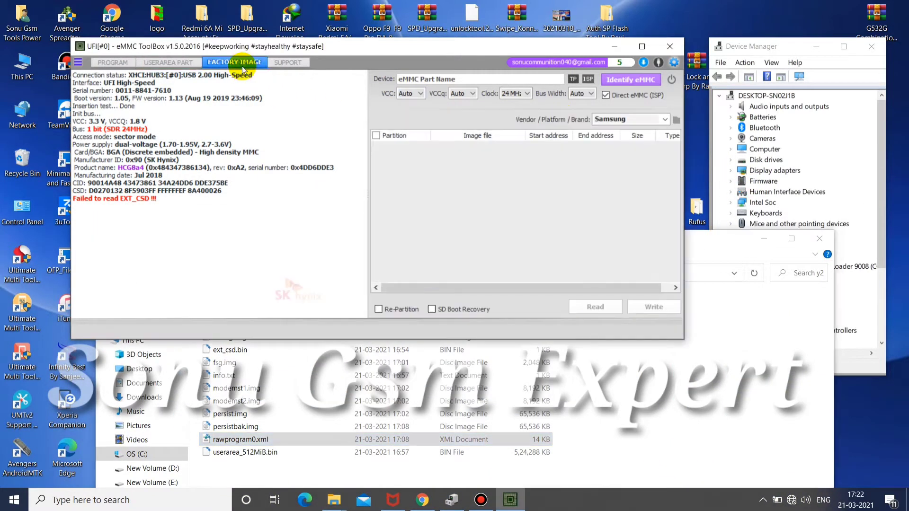
pyautogui.click(634, 120)
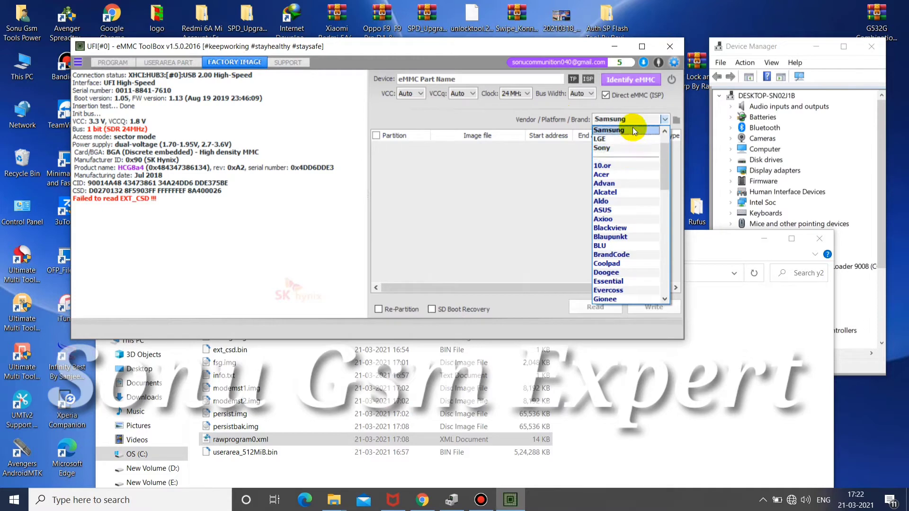
pyautogui.scroll(2, 663, 152)
pyautogui.click(628, 147)
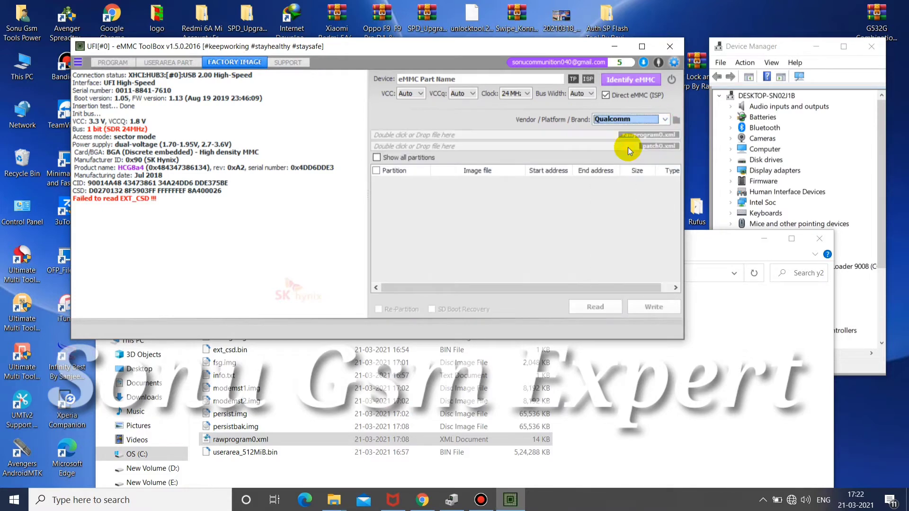
pyautogui.moveTo(467, 437); pyautogui.dragTo(516, 132)
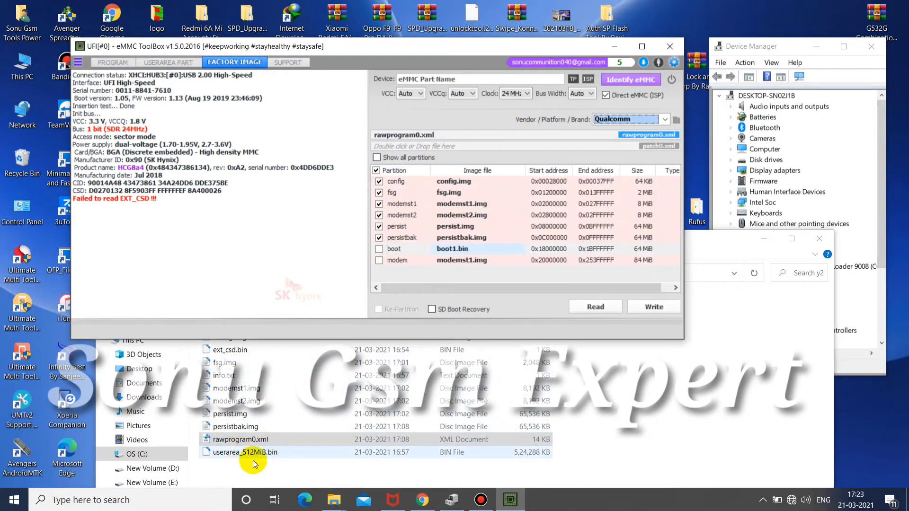
pyautogui.click(283, 469)
pyautogui.press('Up')
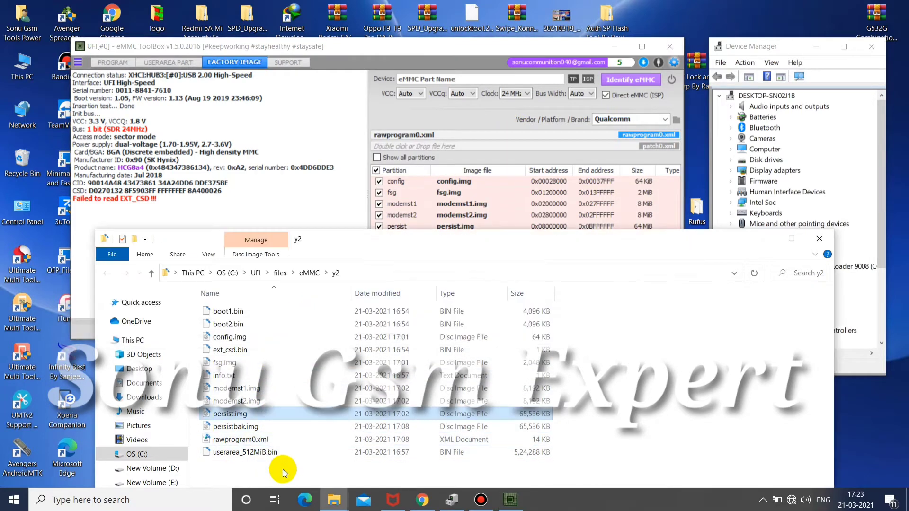
pyautogui.press('Up')
pyautogui.press('Down')
pyautogui.press('Up')
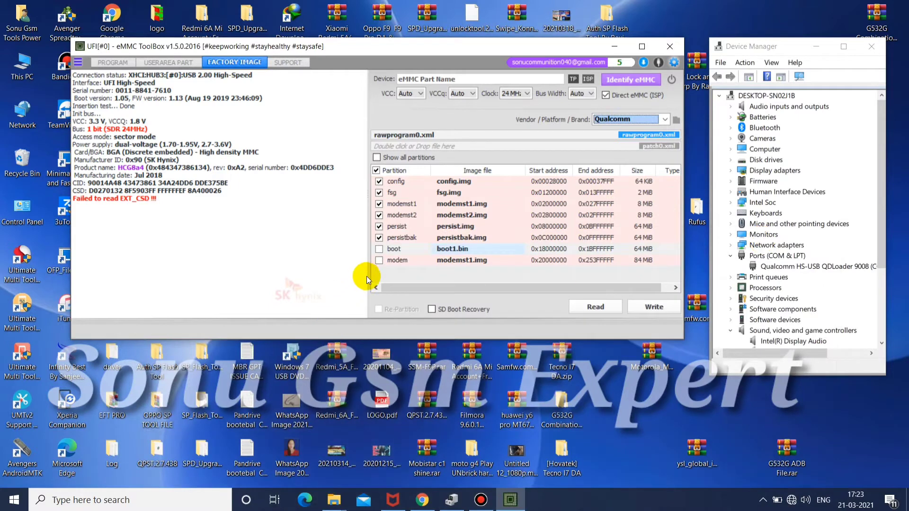
# Include the modem partition with the other selected images, then identify the eMMC and write them to it
pyautogui.click(379, 262)
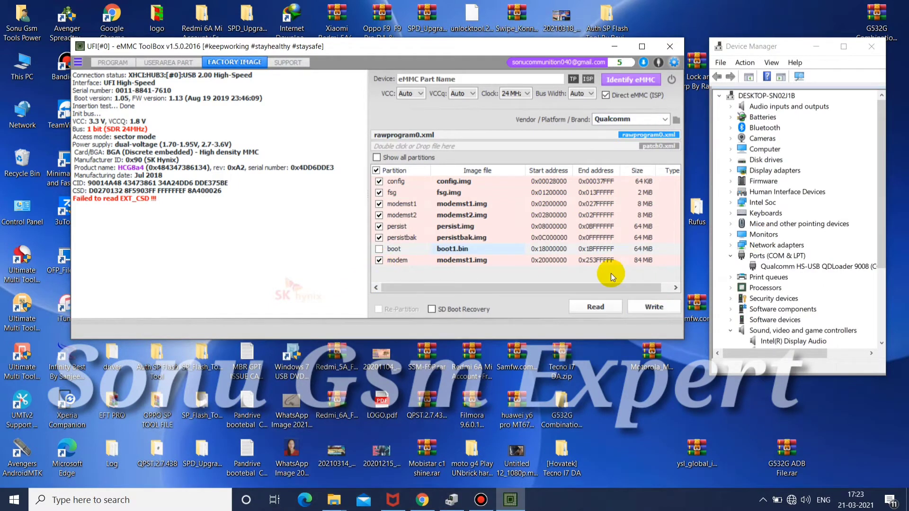
pyautogui.click(632, 79)
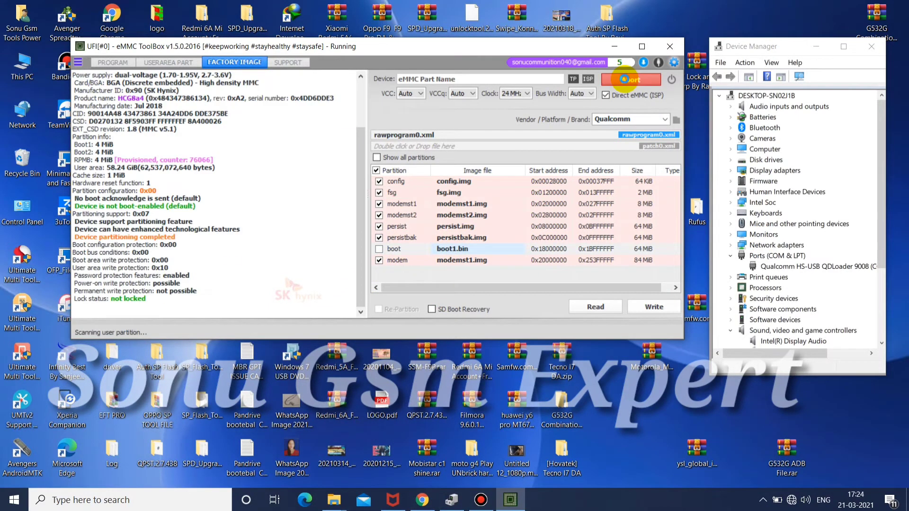
pyautogui.click(655, 307)
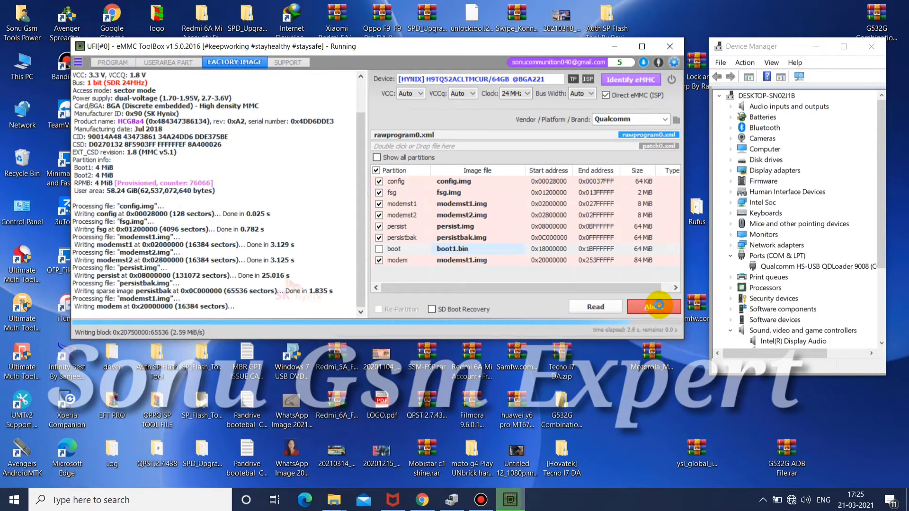
pyautogui.click(113, 62)
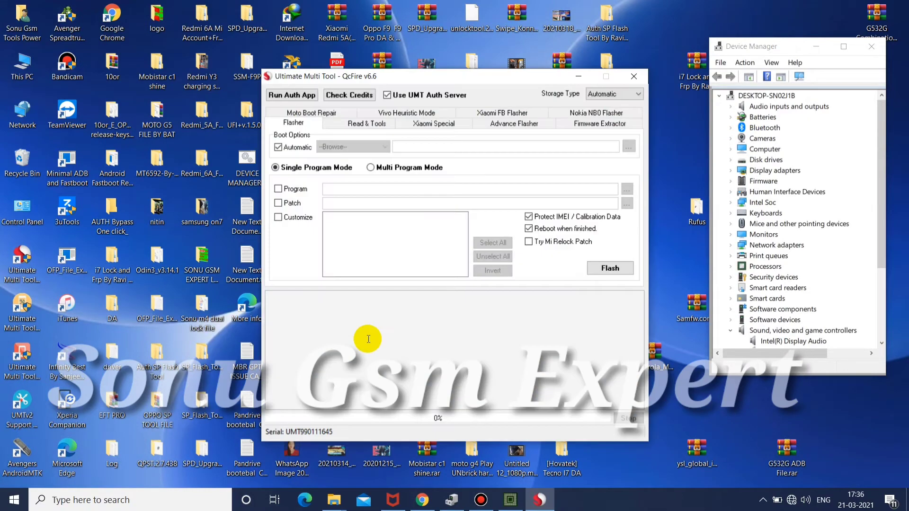
# In Ultimate Multi Tool QcFire, enable Program and load the program XML from the ysl_global_images_V10.2.1.0 firmware's images folder
pyautogui.click(278, 189)
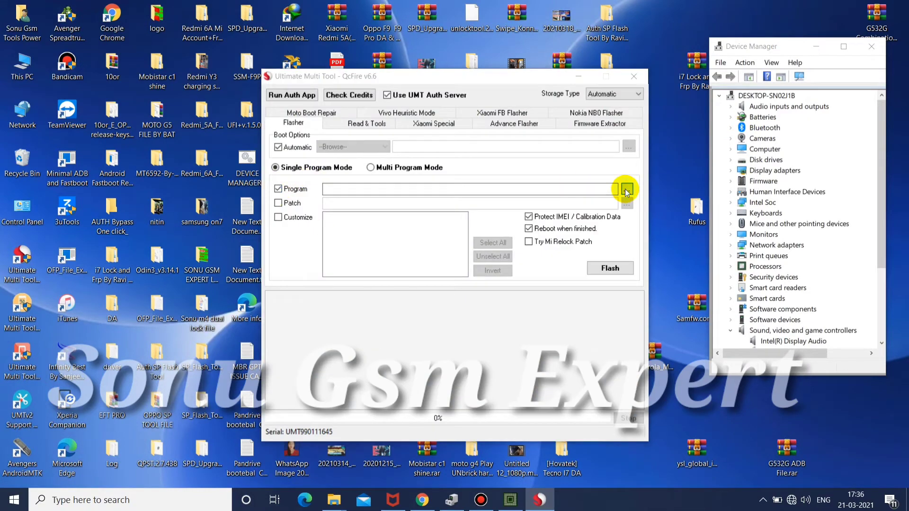
pyautogui.click(627, 189)
pyautogui.click(319, 183)
pyautogui.doubleClick(397, 279)
pyautogui.doubleClick(447, 148)
pyautogui.doubleClick(449, 149)
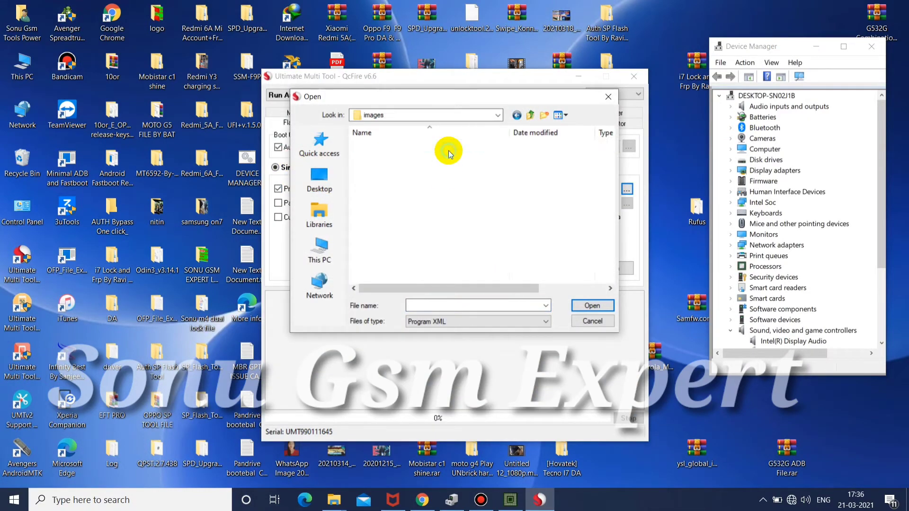
pyautogui.doubleClick(450, 147)
# Enable Patch, load the patch file from the same firmware images folder, and start flashing the phone
pyautogui.click(453, 277)
pyautogui.click(626, 205)
pyautogui.doubleClick(452, 145)
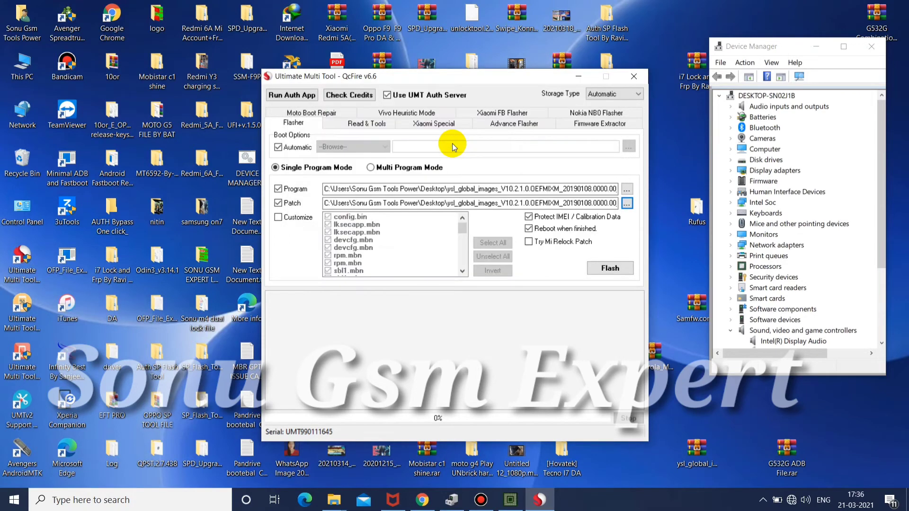
pyautogui.click(610, 268)
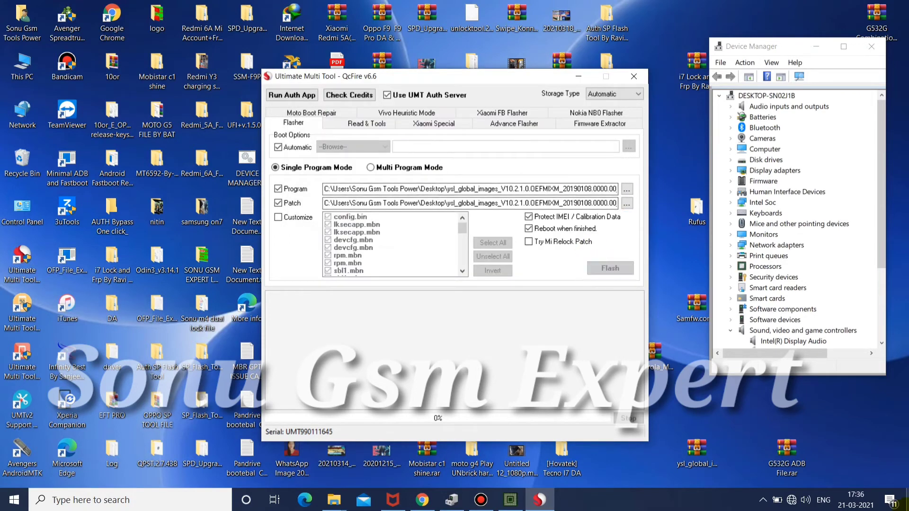